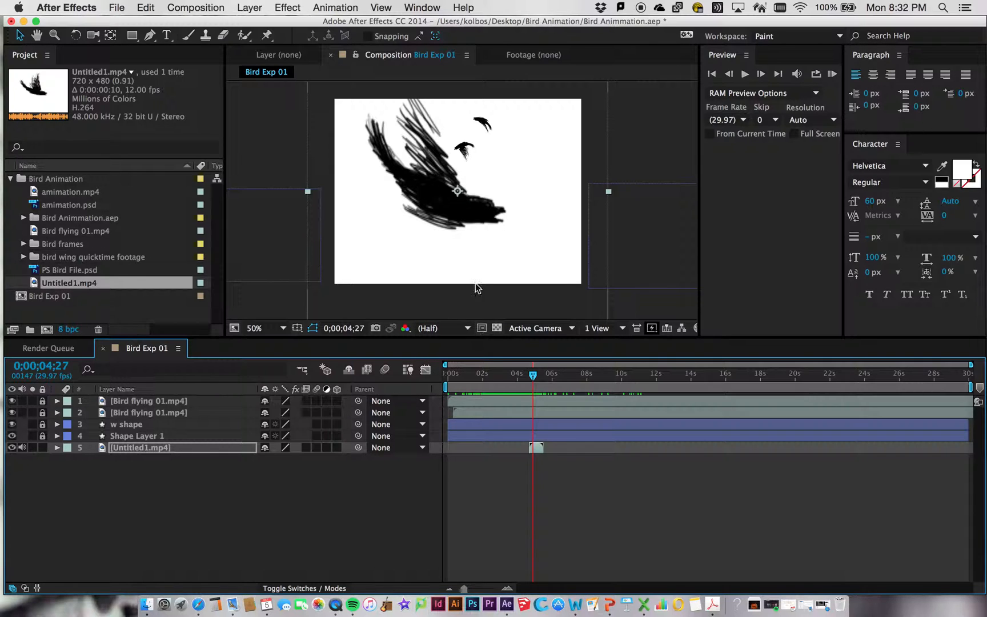
Time-stretch the Untitled1.mp4 layer with a stretch factor of 300%, holding the layer in-point in place.
{"action": "mouse_move", "coordinate": [533, 375]}
{"action": "left_mouse_down"}
{"action": "mouse_move", "coordinate": [549, 375]}
{"action": "mouse_move", "coordinate": [538, 375]}
{"action": "left_mouse_up"}
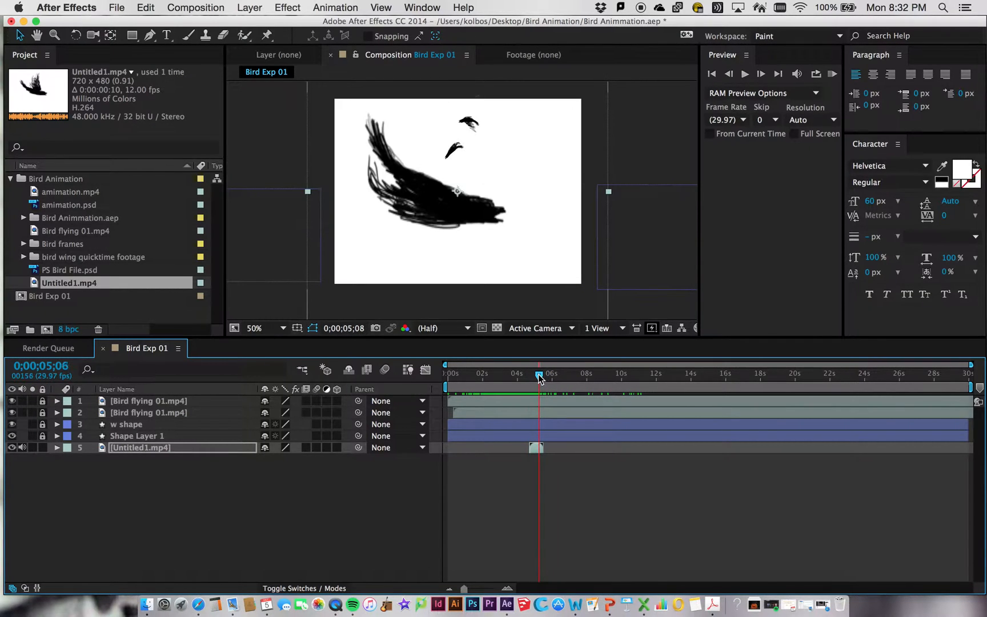
{"action": "left_click", "coordinate": [530, 449]}
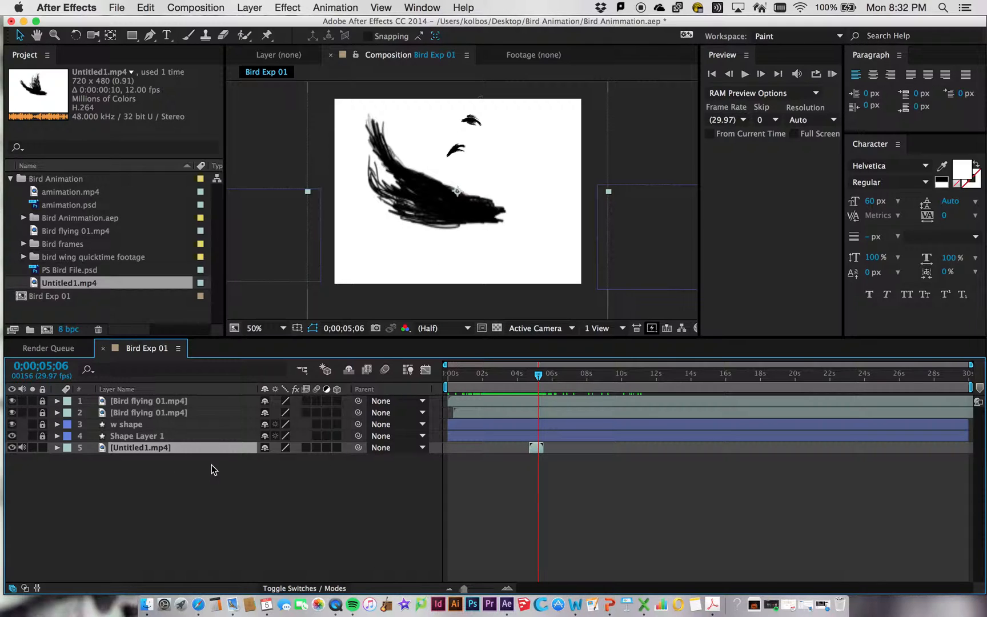
{"action": "right_click", "coordinate": [163, 453]}
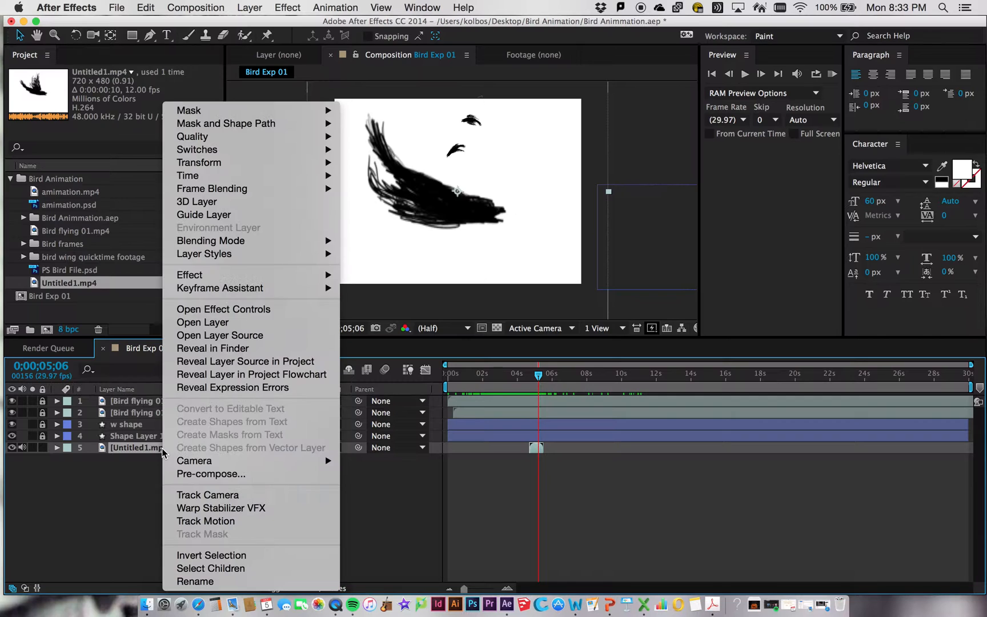
{"action": "left_click", "coordinate": [137, 450]}
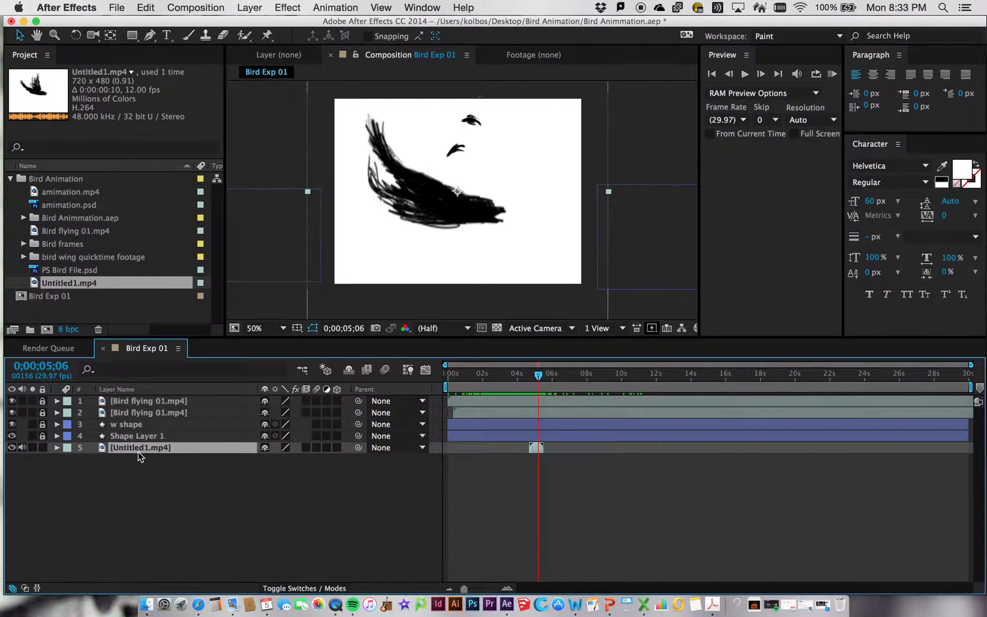
{"action": "right_click", "coordinate": [147, 452]}
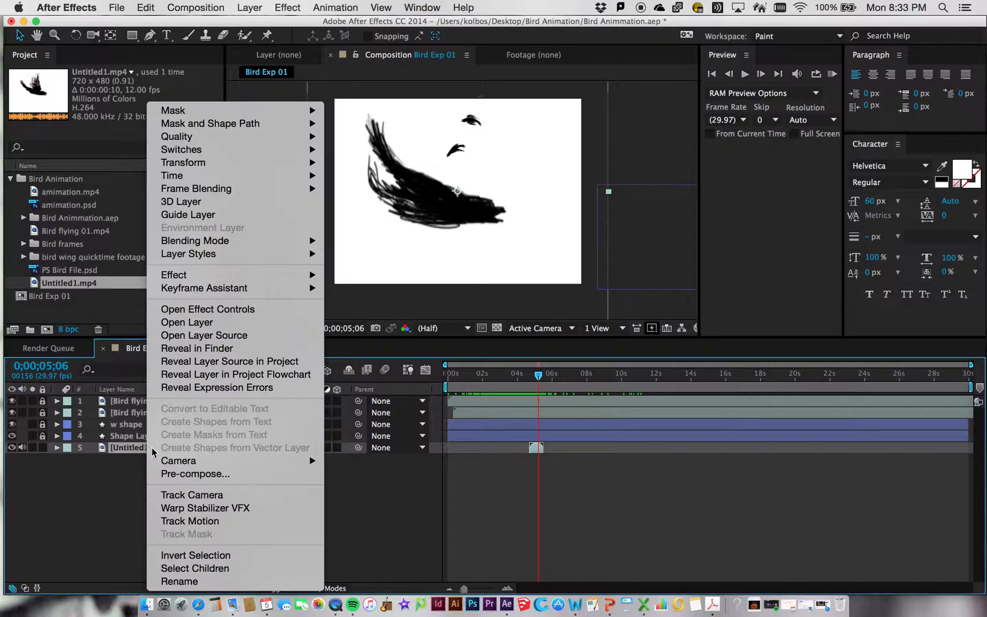
{"action": "mouse_move", "coordinate": [215, 166]}
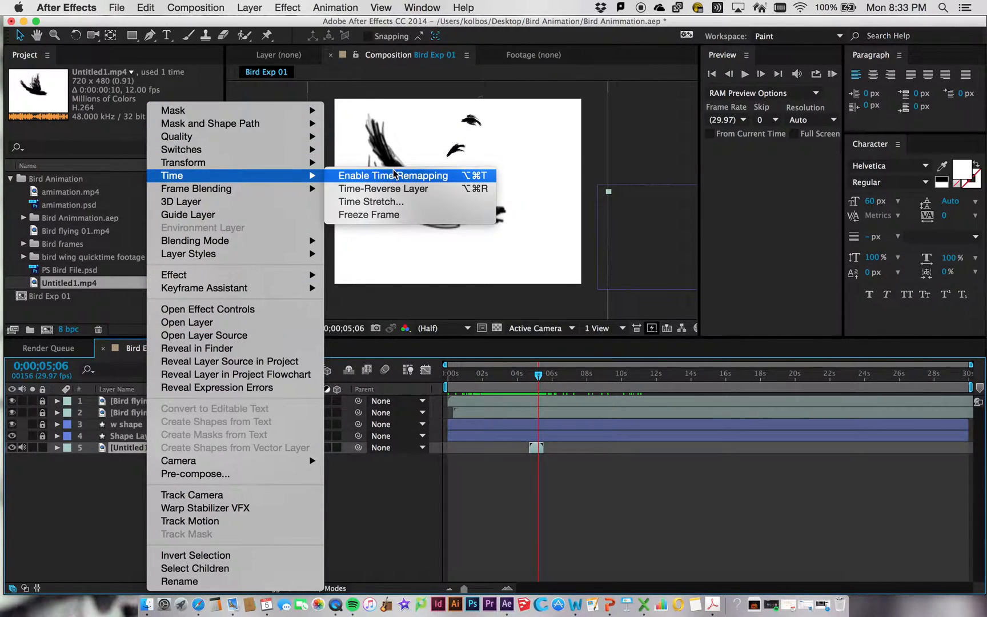
{"action": "left_click", "coordinate": [389, 203]}
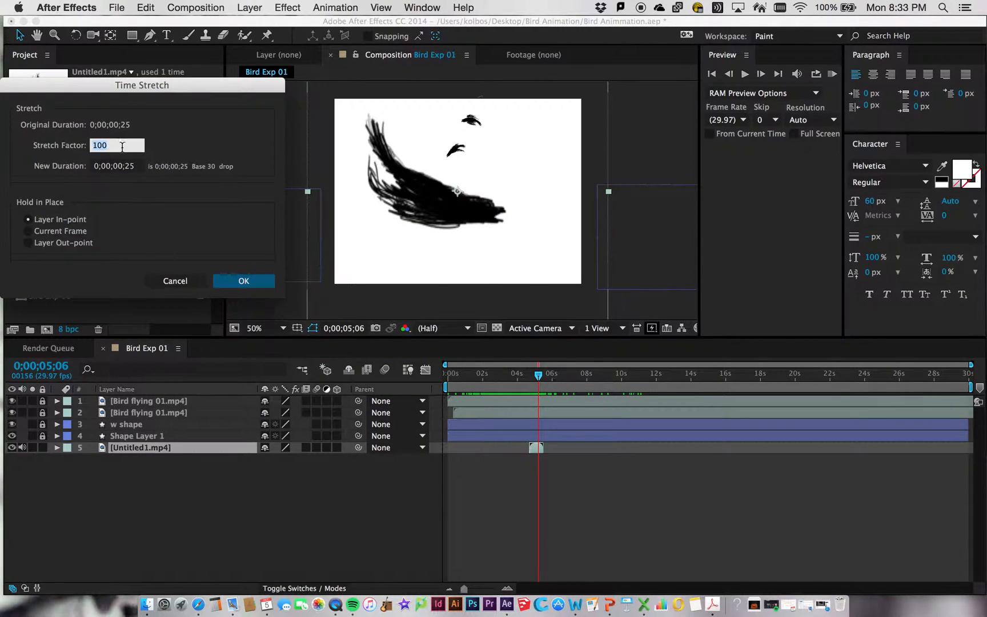
{"action": "type", "text": "300"}
{"action": "key", "text": "Tab"}
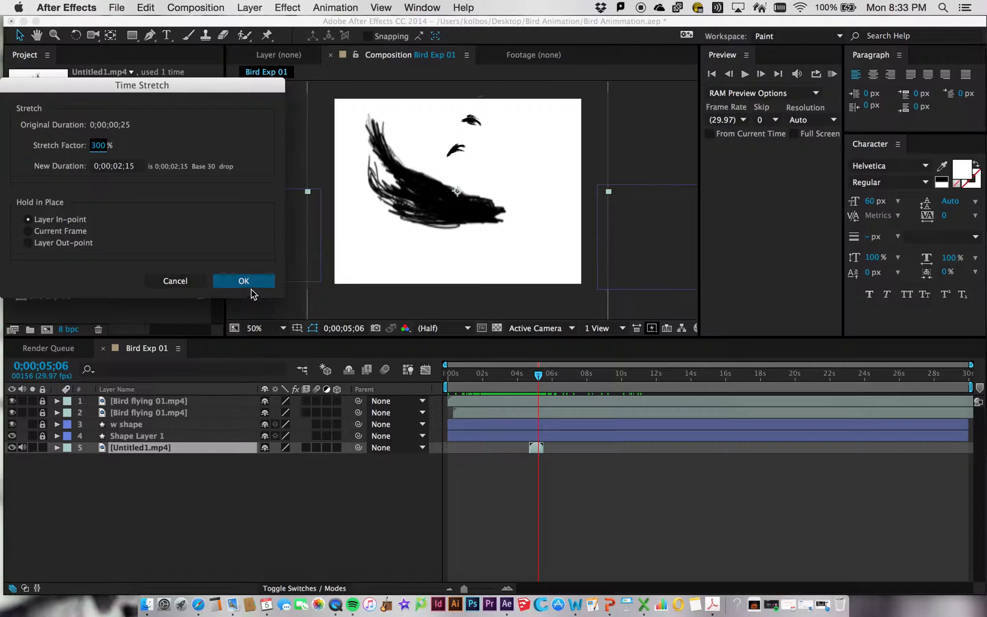
{"action": "left_click", "coordinate": [251, 280]}
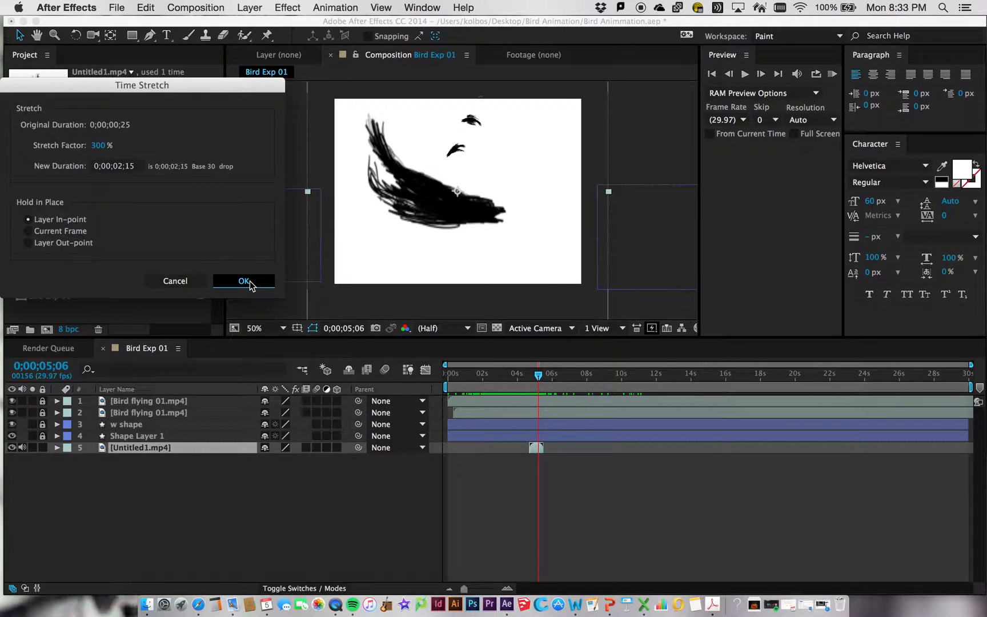
{"action": "left_click", "coordinate": [250, 281]}
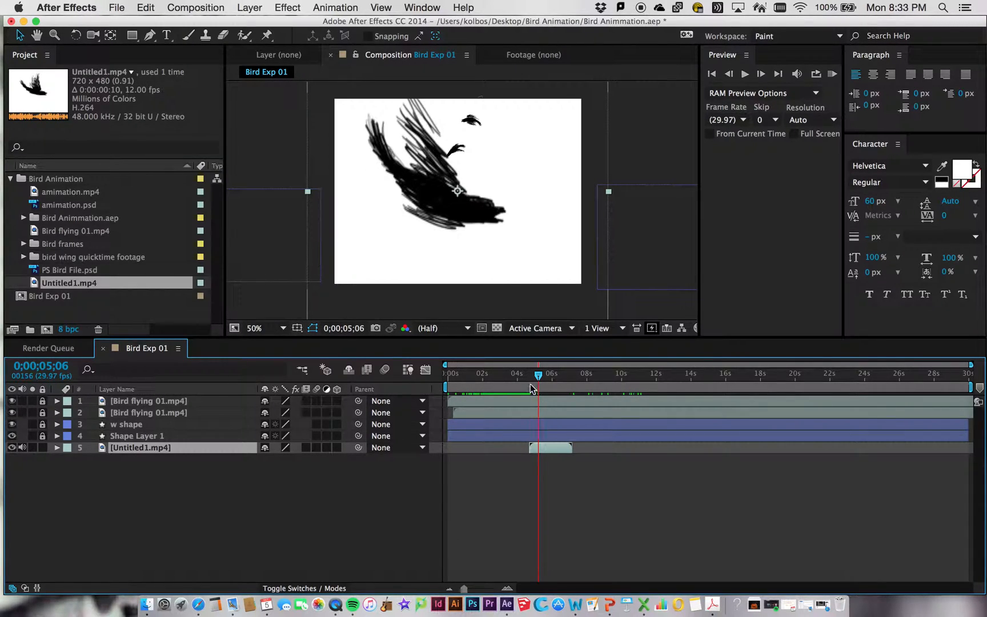
Preview the slowed clip from 0;00;04;09 and reposition the large bird to about 832, 580 in the frame.
{"action": "left_click_drag", "start_coordinate": [538, 376], "coordinate": [523, 376]}
{"action": "key", "text": "space"}
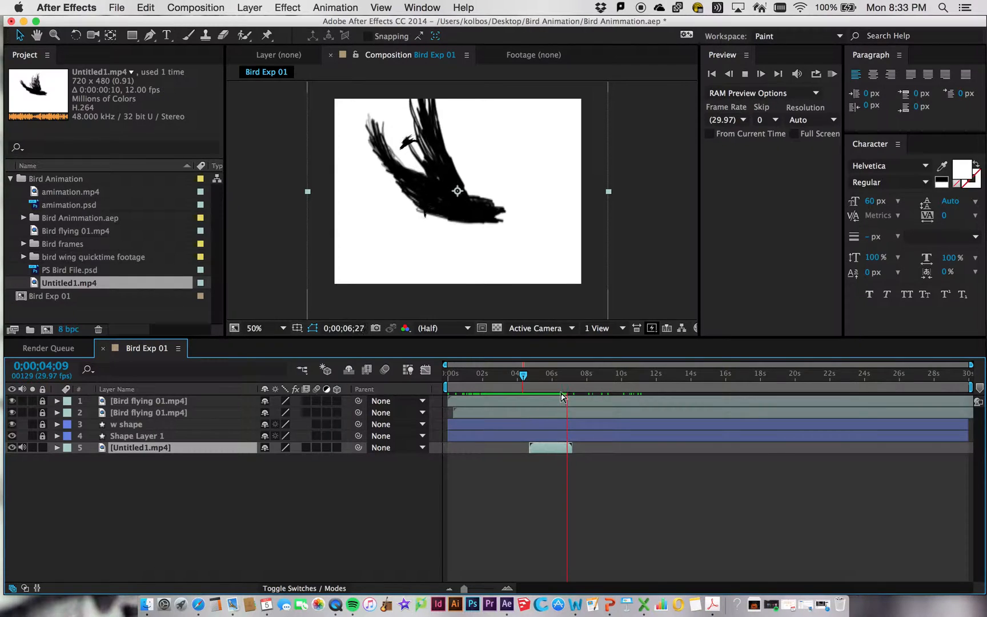
{"action": "key", "text": "space"}
{"action": "left_click_drag", "start_coordinate": [571, 375], "coordinate": [551, 379]}
{"action": "left_click_drag", "start_coordinate": [460, 221], "coordinate": [480, 228]}
Start keyframing the Untitled1.mp4 layer's opacity with a value of 0% at 0;00;04;22.
{"action": "left_click_drag", "start_coordinate": [551, 377], "coordinate": [531, 377]}
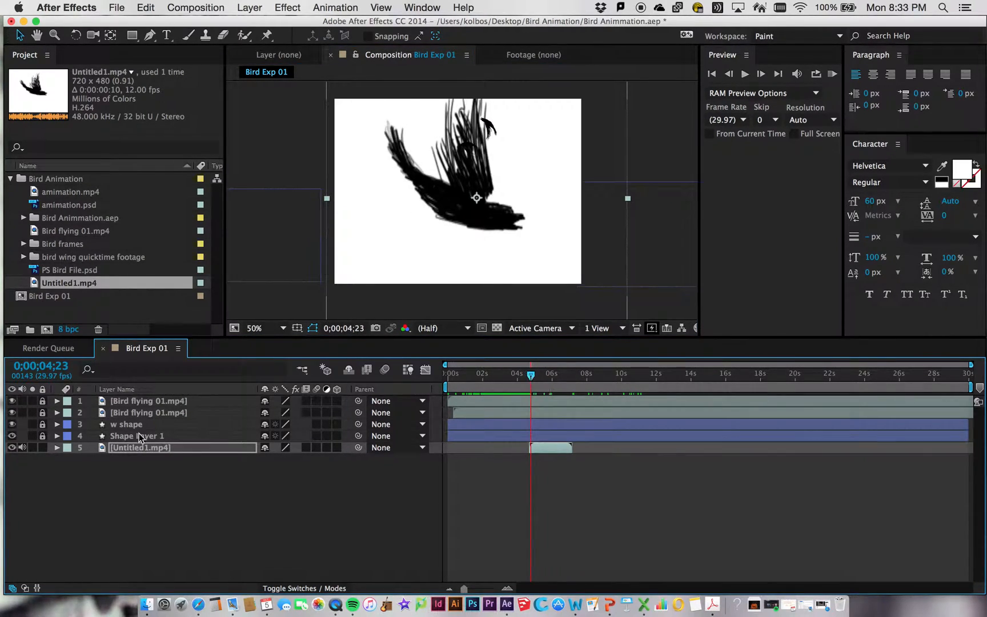
{"action": "left_click", "coordinate": [57, 448]}
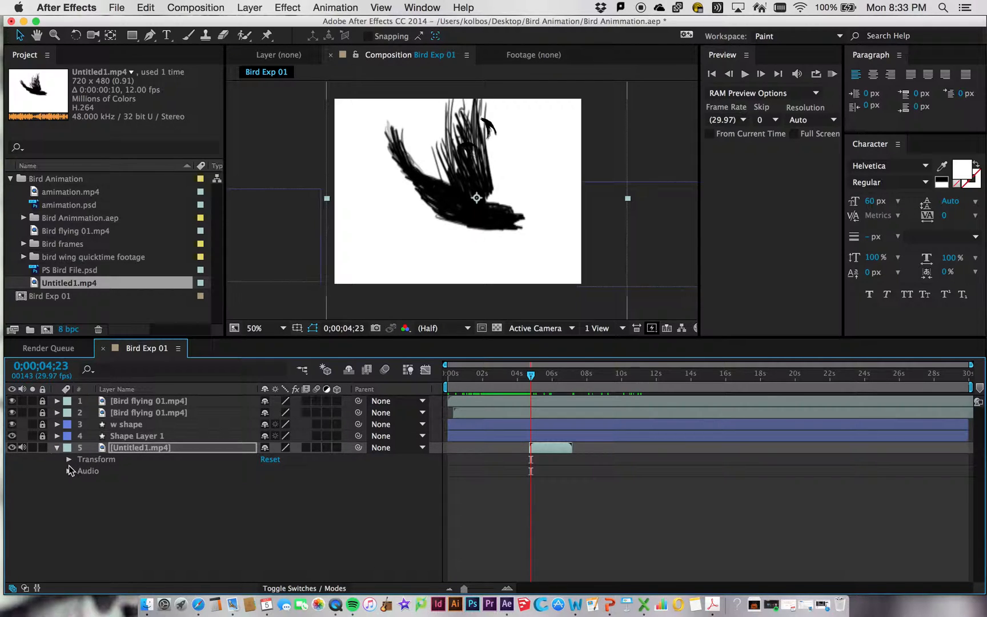
{"action": "left_click", "coordinate": [68, 460]}
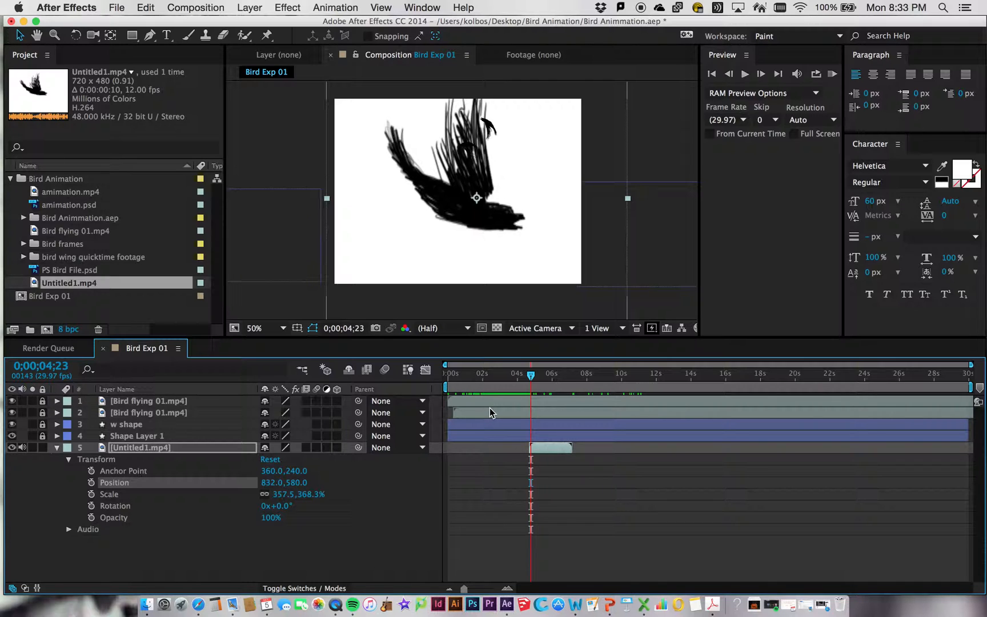
{"action": "left_click", "coordinate": [531, 376]}
{"action": "left_click", "coordinate": [531, 376]}
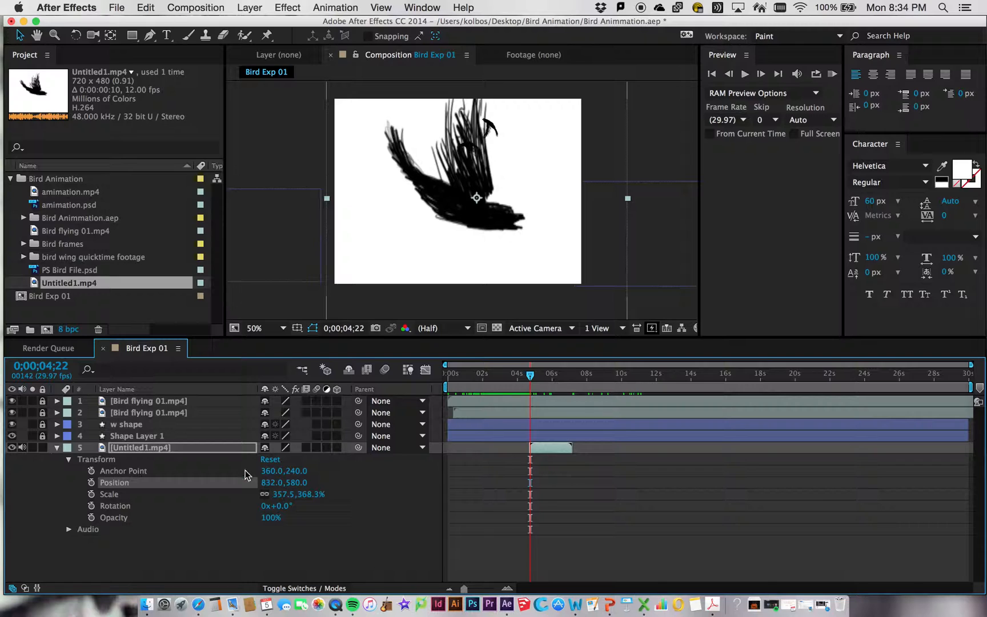
{"action": "left_click", "coordinate": [91, 518]}
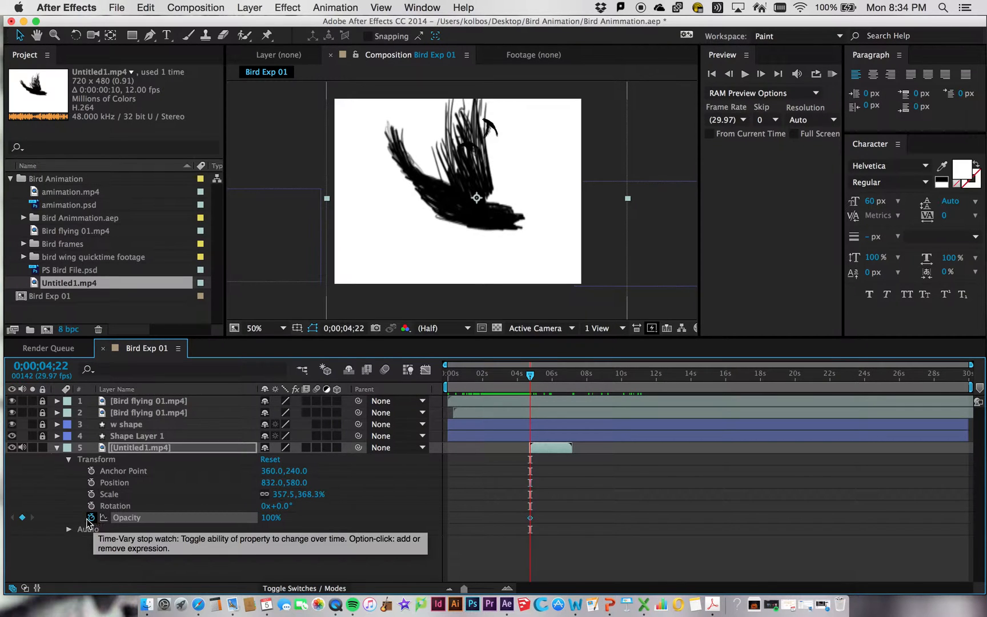
{"action": "left_click_drag", "start_coordinate": [267, 519], "coordinate": [119, 507]}
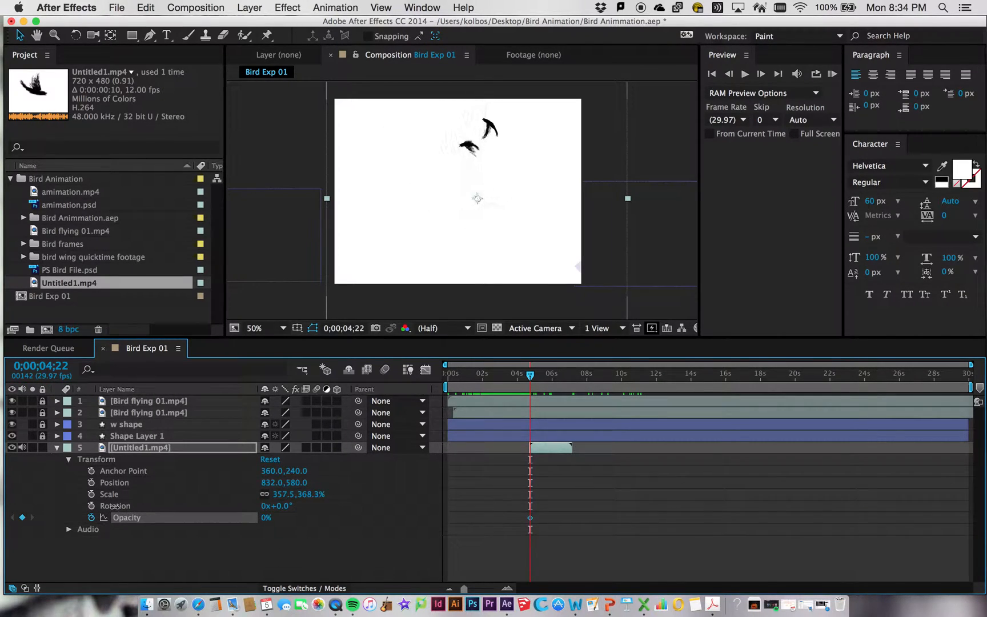
Add opacity keyframes of 40% at 0;00;05;12 and 0;00;06;25 on the Untitled1.mp4 layer.
{"action": "left_click_drag", "start_coordinate": [530, 377], "coordinate": [544, 381]}
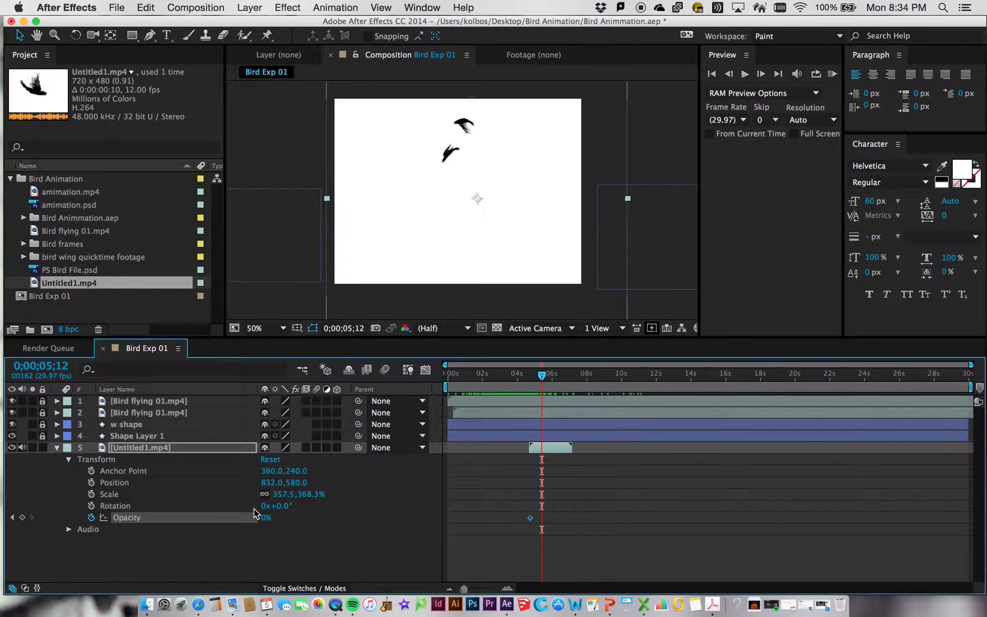
{"action": "left_click_drag", "start_coordinate": [267, 519], "coordinate": [291, 519]}
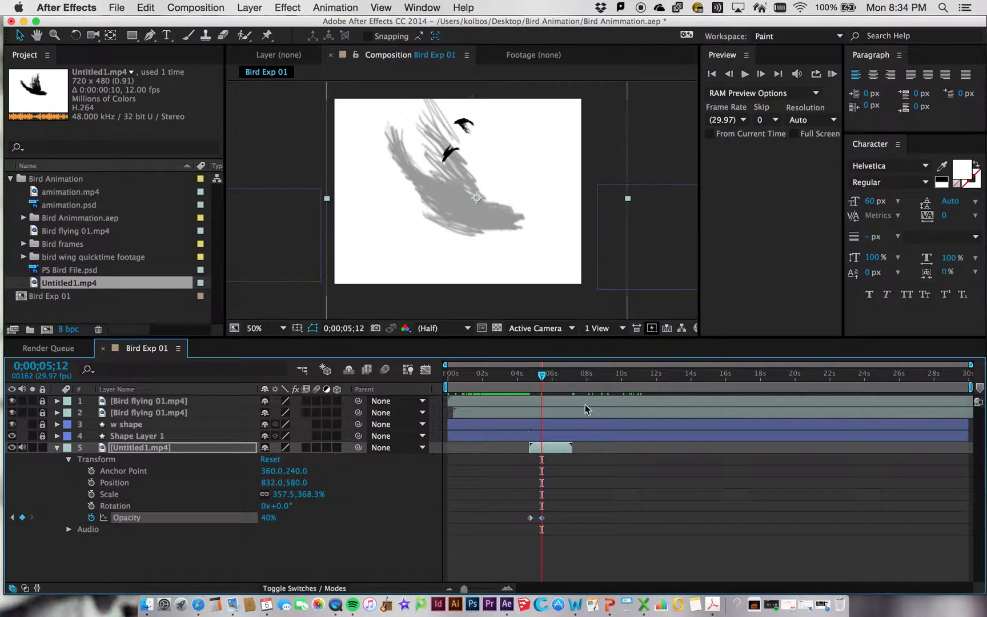
{"action": "left_click_drag", "start_coordinate": [543, 379], "coordinate": [566, 377]}
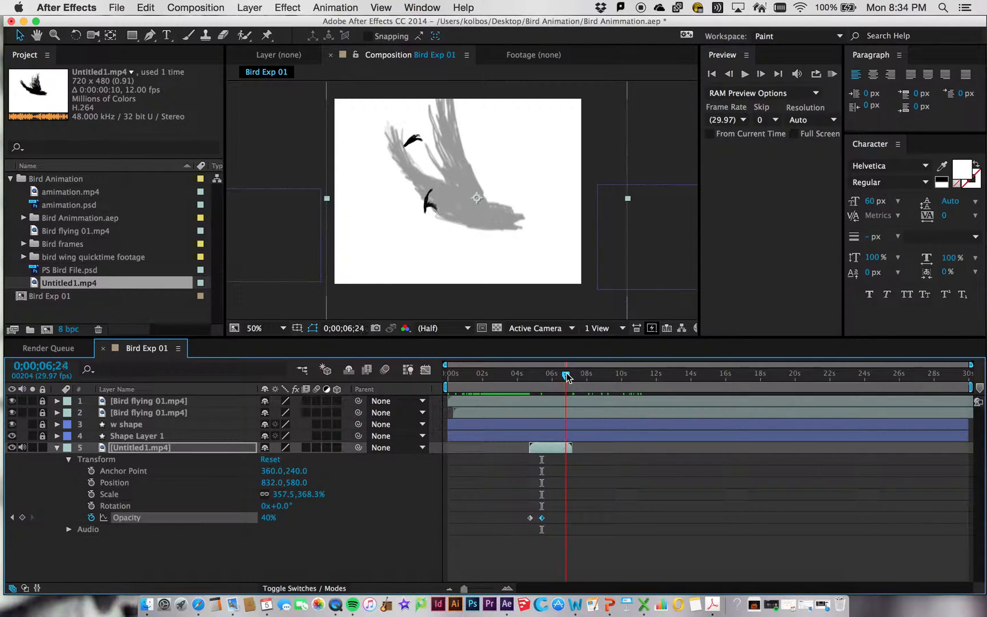
{"action": "left_click", "coordinate": [23, 518]}
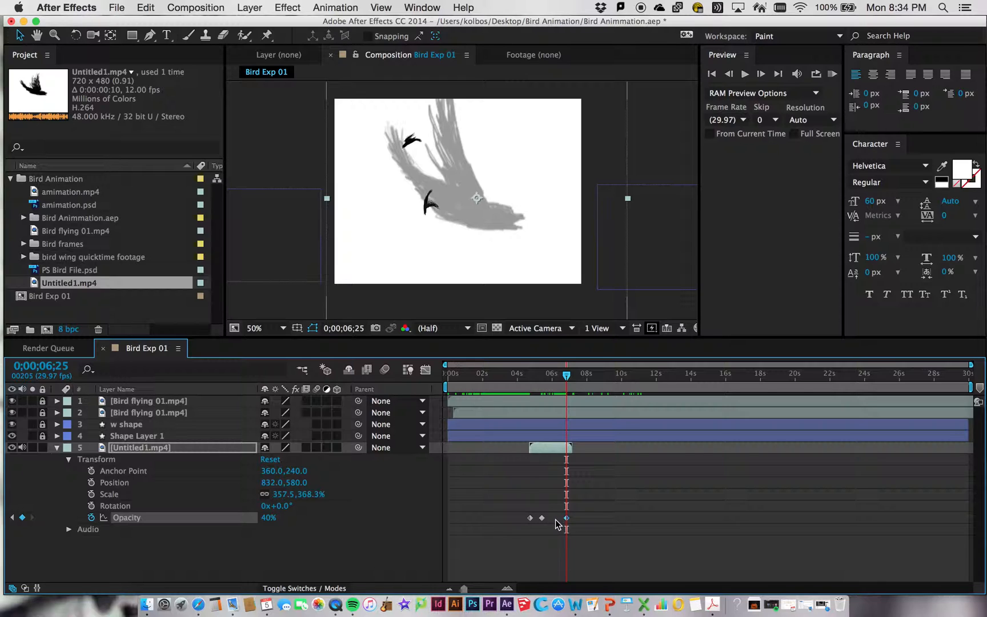
Fade the large bird out with an opacity keyframe of 0% at 0;00;07;05, the end of its clip.
{"action": "left_click", "coordinate": [507, 588]}
{"action": "scroll", "coordinate": [568, 520], "scroll_direction": "left", "scroll_amount": 3}
{"action": "mouse_move", "coordinate": [653, 379]}
{"action": "left_mouse_down"}
{"action": "mouse_move", "coordinate": [521, 378]}
{"action": "mouse_move", "coordinate": [672, 378]}
{"action": "left_mouse_up"}
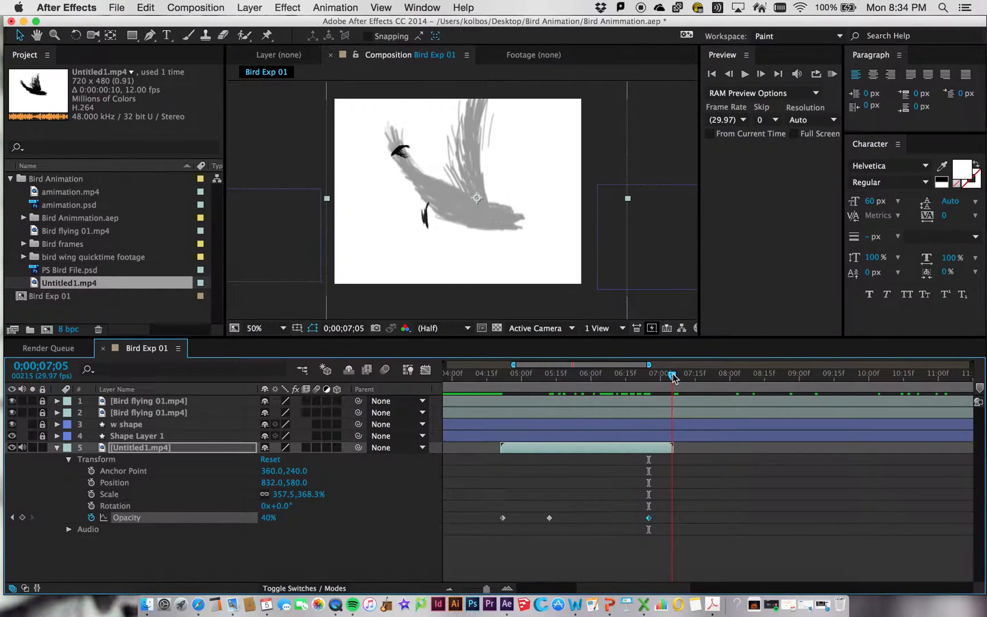
{"action": "left_click", "coordinate": [275, 518]}
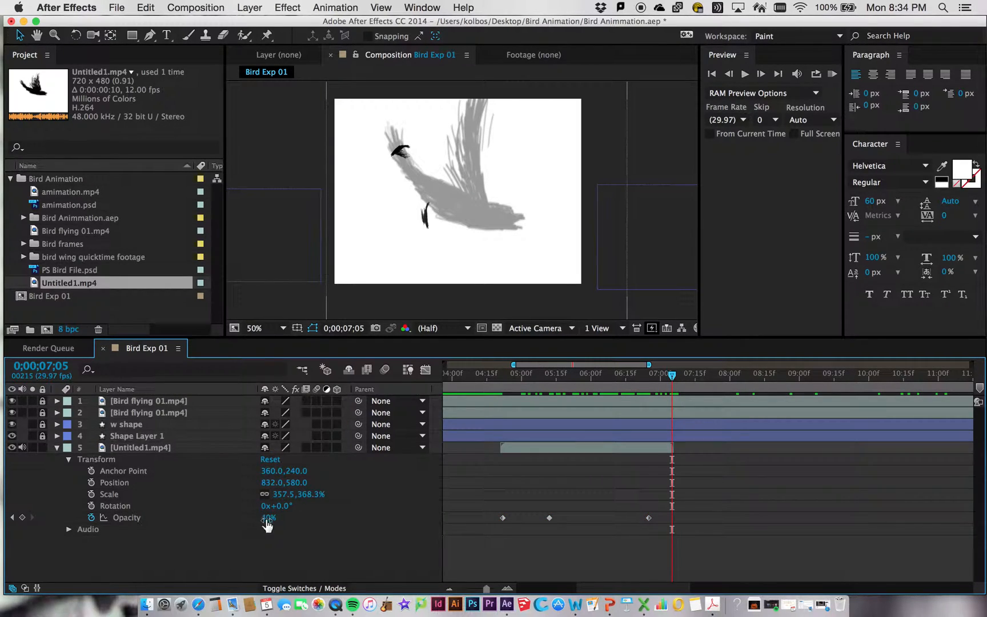
{"action": "left_click_drag", "start_coordinate": [267, 518], "coordinate": [197, 516]}
Play back the large bird's fade-in and fade-out starting from 0;00;04;14.
{"action": "left_click_drag", "start_coordinate": [673, 378], "coordinate": [487, 374]}
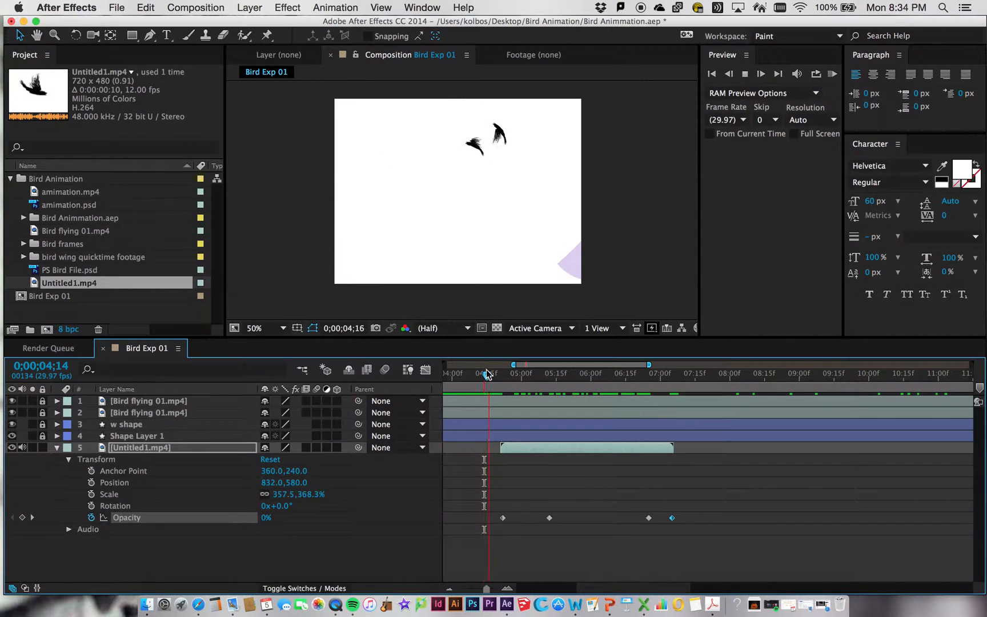
{"action": "key", "text": "space"}
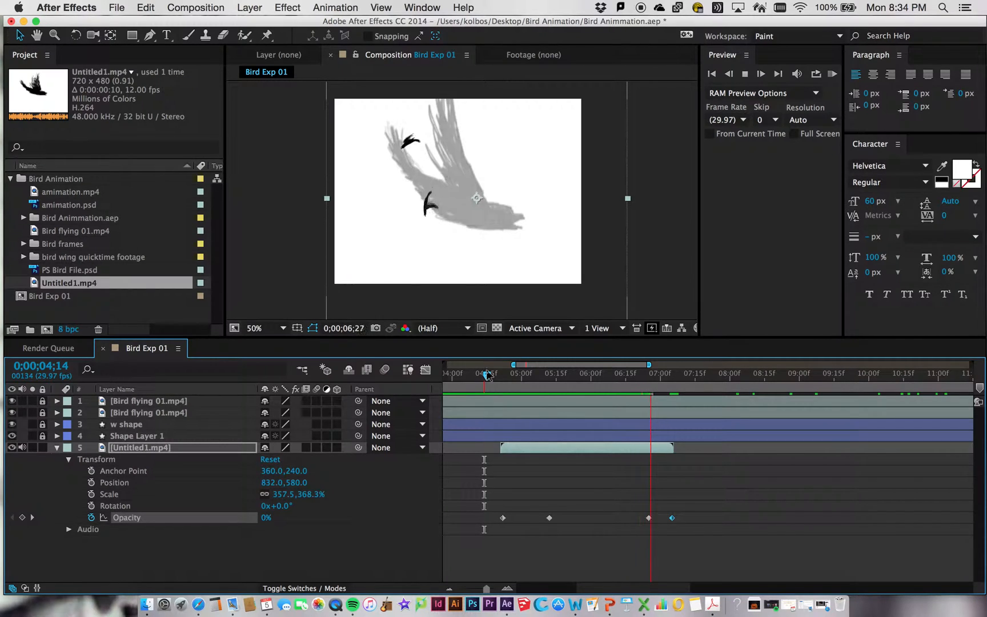
{"action": "key", "text": "space"}
{"action": "left_click_drag", "start_coordinate": [687, 377], "coordinate": [505, 376]}
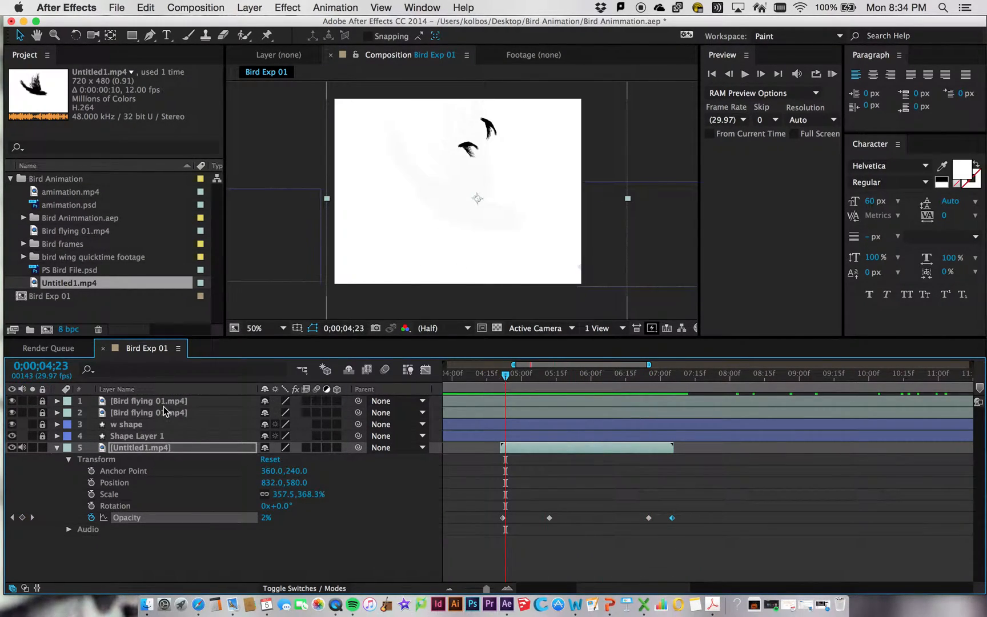
Collapse the Untitled1.mp4 layer's properties in the timeline and show the frame at 0;00;05;23.
{"action": "left_click", "coordinate": [68, 461]}
{"action": "mouse_move", "coordinate": [516, 381]}
{"action": "left_mouse_down"}
{"action": "mouse_move", "coordinate": [586, 376]}
{"action": "mouse_move", "coordinate": [575, 376]}
{"action": "left_mouse_up"}
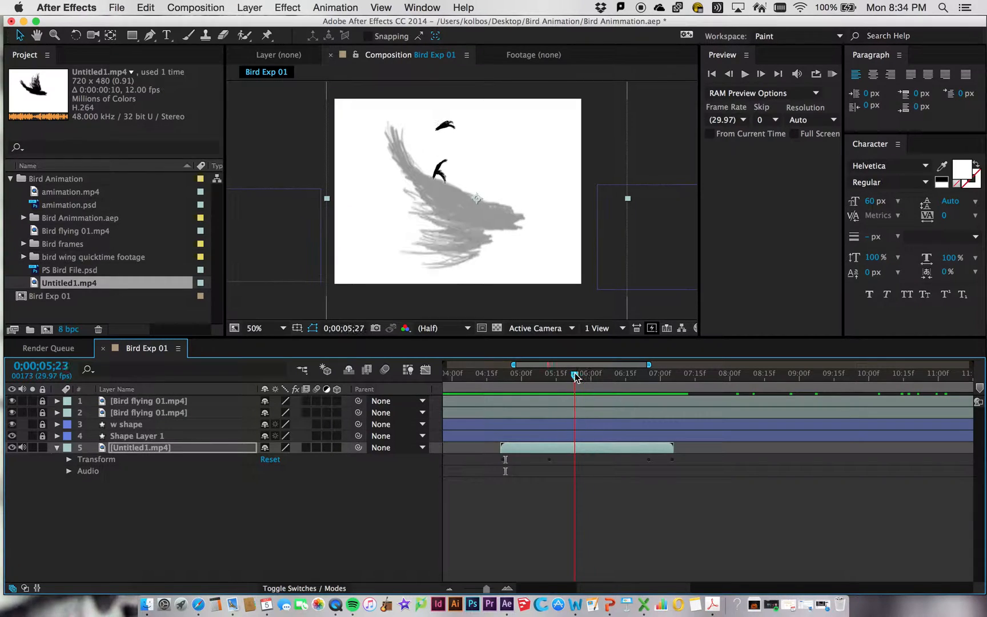
{"action": "left_click", "coordinate": [93, 486]}
{"action": "left_click", "coordinate": [57, 448]}
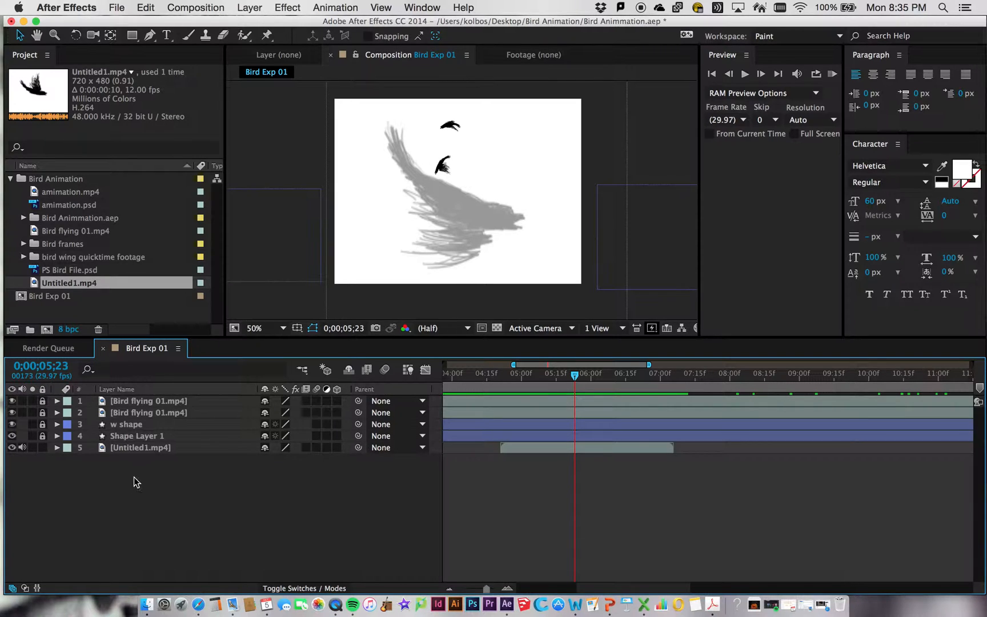
Apply the Tint color correction effect to the Untitled1.mp4 layer with the current time at 0;00;05;16.
{"action": "left_click", "coordinate": [135, 449]}
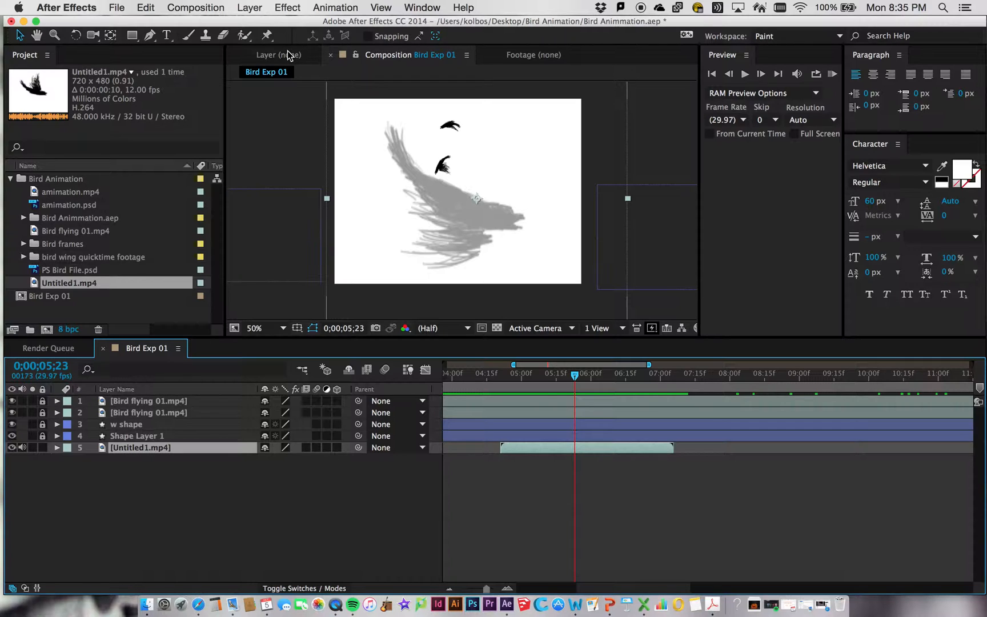
{"action": "left_click", "coordinate": [147, 495]}
{"action": "left_click", "coordinate": [121, 444]}
{"action": "left_click_drag", "start_coordinate": [574, 381], "coordinate": [557, 380]}
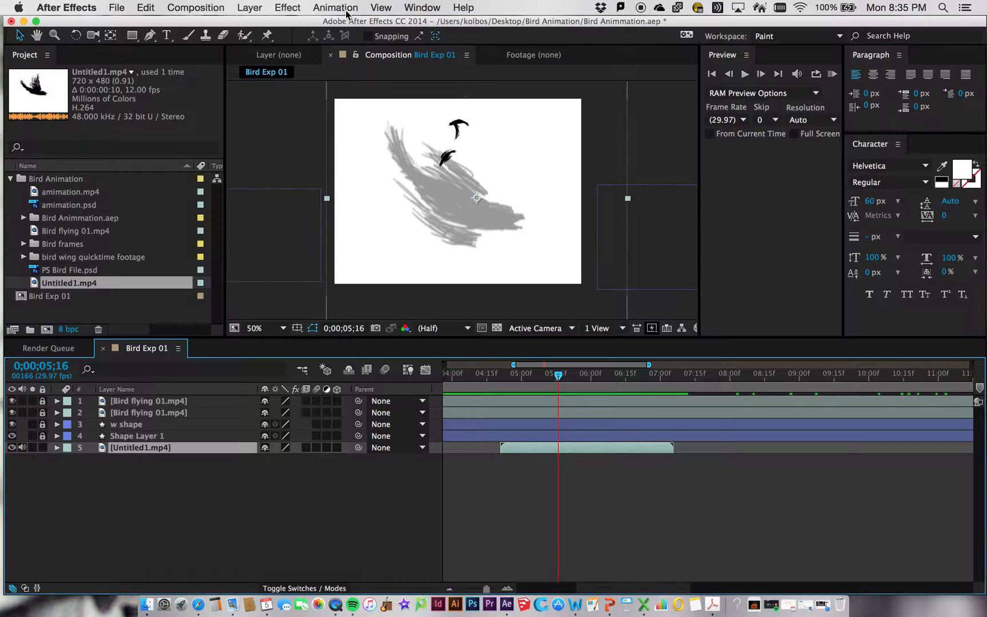
{"action": "left_click", "coordinate": [299, 10]}
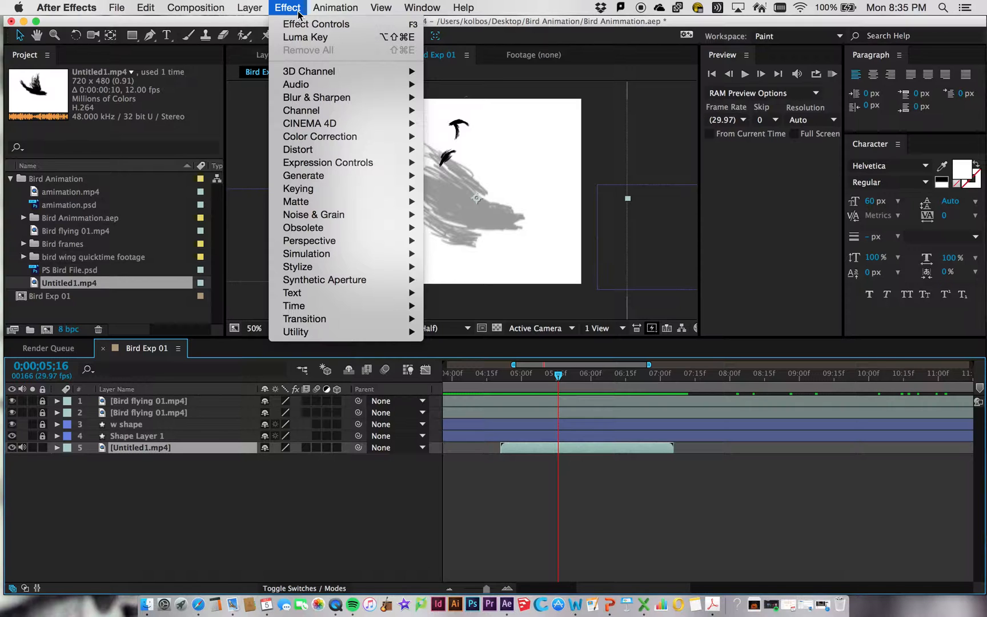
{"action": "mouse_move", "coordinate": [335, 175]}
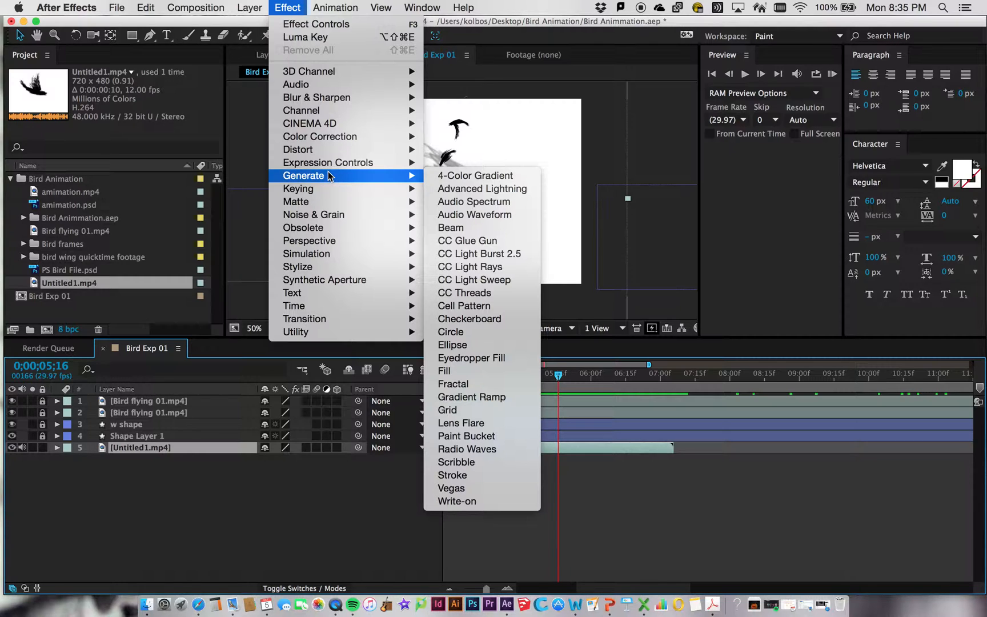
{"action": "mouse_move", "coordinate": [351, 226]}
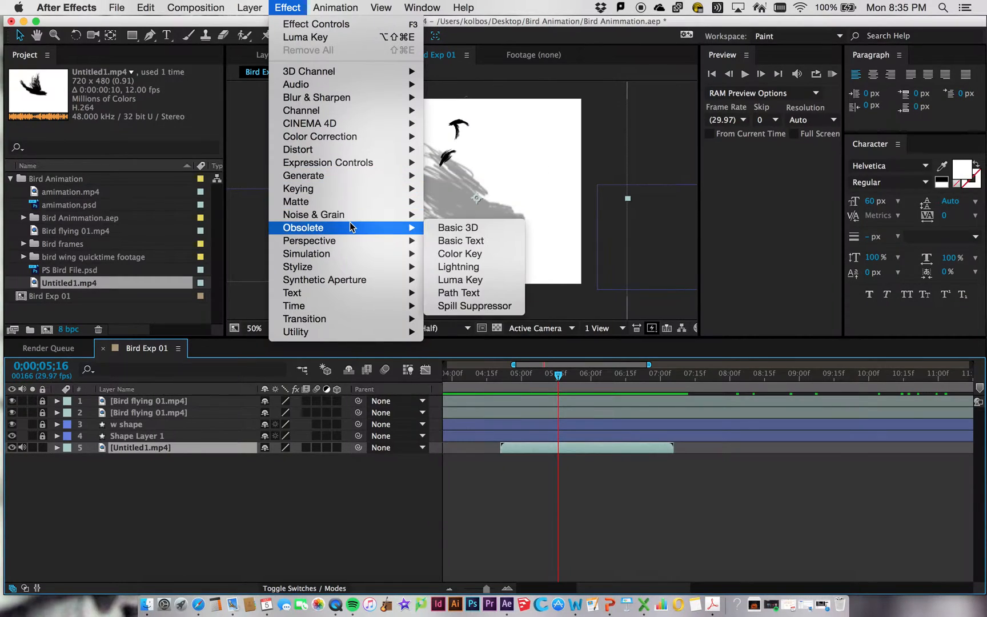
{"action": "mouse_move", "coordinate": [353, 142]}
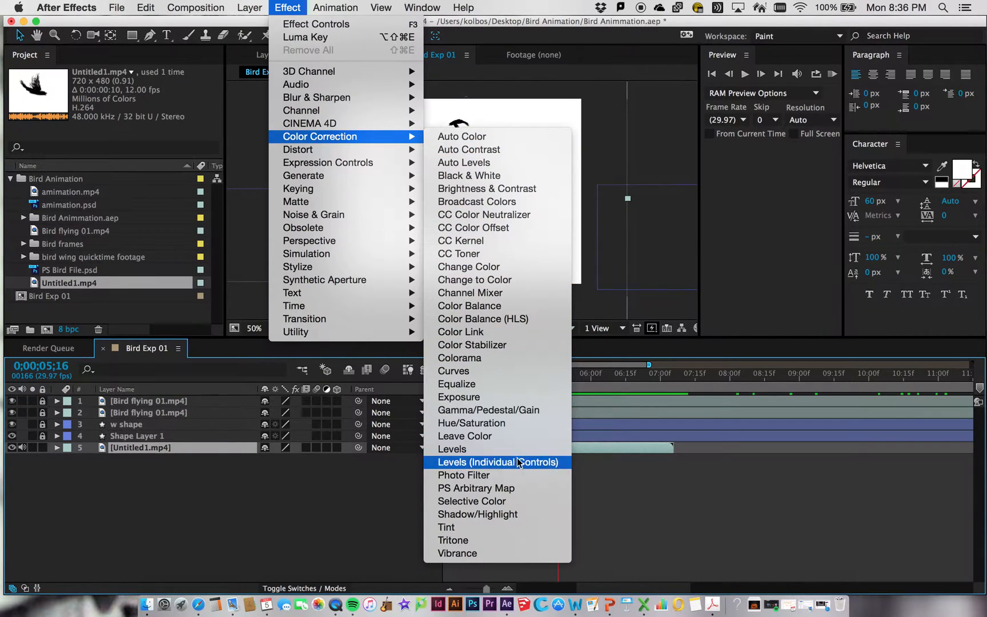
{"action": "left_click", "coordinate": [507, 530]}
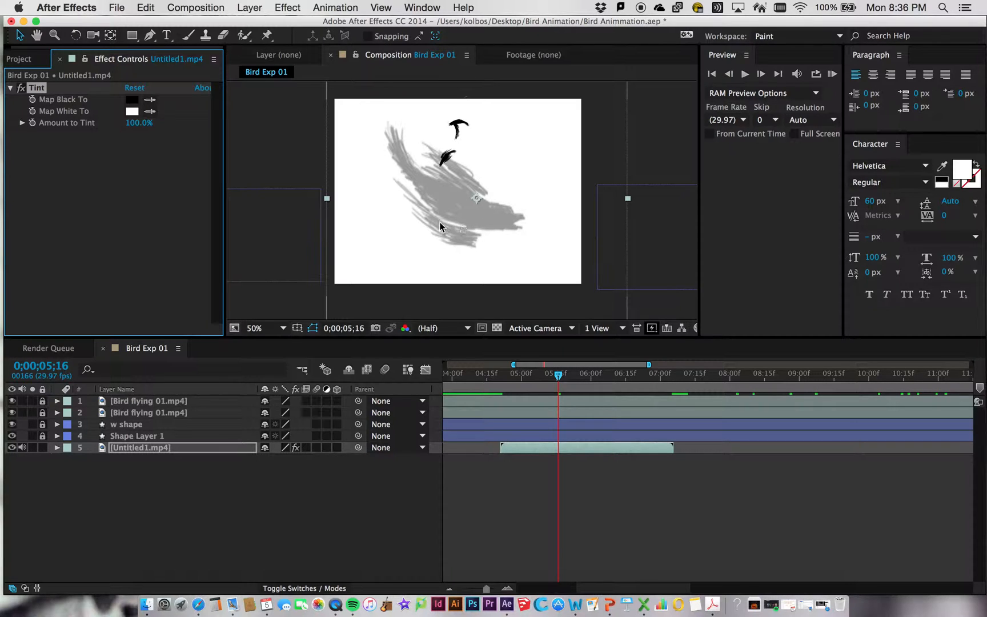
Map black to green 096F08 in the Untitled1.mp4 layer's Tint effect and preview the frames up to 0;00;05;27.
{"action": "left_click", "coordinate": [132, 101]}
{"action": "mouse_move", "coordinate": [143, 154]}
{"action": "left_mouse_down"}
{"action": "mouse_move", "coordinate": [159, 139]}
{"action": "mouse_move", "coordinate": [137, 150]}
{"action": "mouse_move", "coordinate": [121, 133]}
{"action": "mouse_move", "coordinate": [181, 130]}
{"action": "mouse_move", "coordinate": [179, 204]}
{"action": "mouse_move", "coordinate": [212, 165]}
{"action": "mouse_move", "coordinate": [212, 224]}
{"action": "mouse_move", "coordinate": [176, 204]}
{"action": "left_mouse_up"}
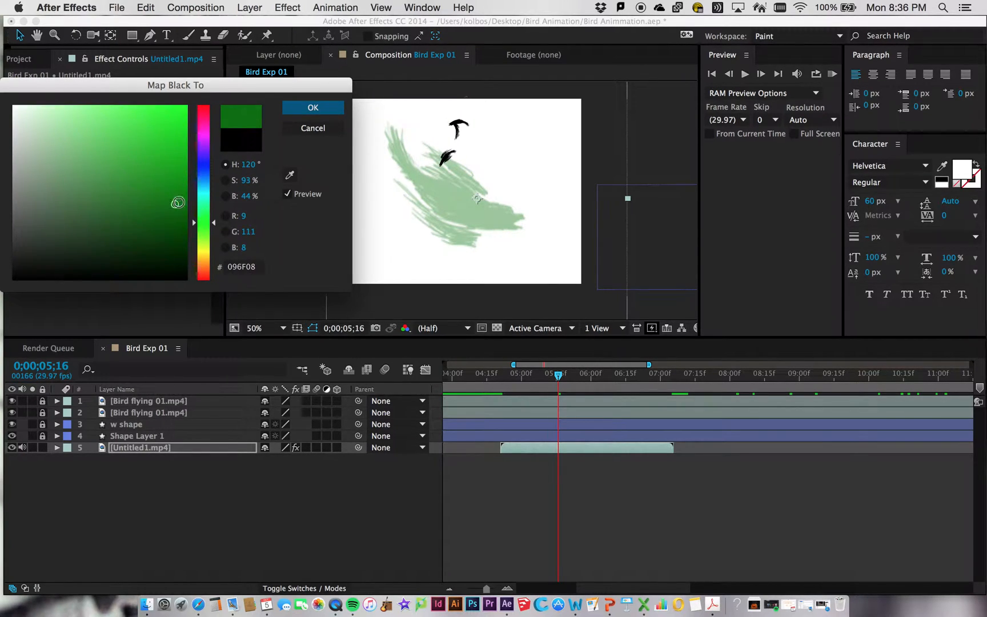
{"action": "left_click", "coordinate": [313, 107]}
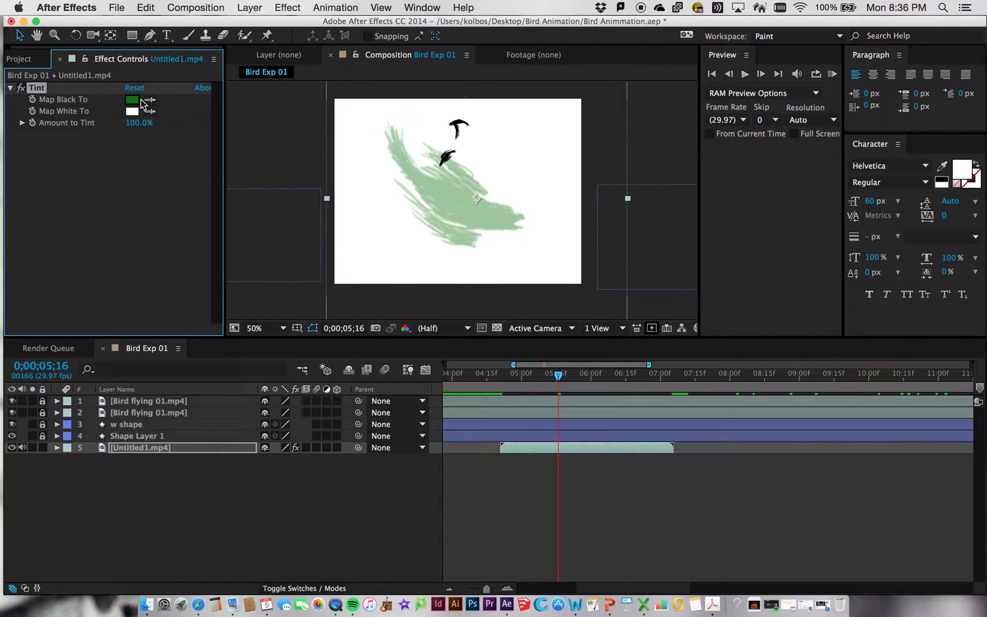
{"action": "mouse_move", "coordinate": [559, 383]}
{"action": "left_mouse_down"}
{"action": "mouse_move", "coordinate": [499, 379]}
{"action": "mouse_move", "coordinate": [599, 378]}
{"action": "mouse_move", "coordinate": [501, 377]}
{"action": "mouse_move", "coordinate": [586, 374]}
{"action": "left_mouse_up"}
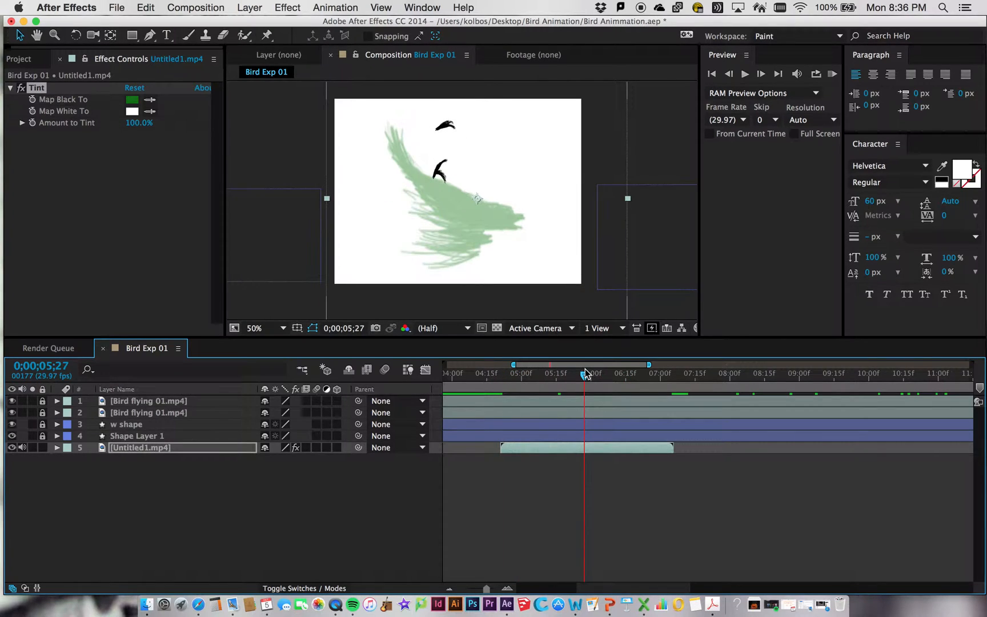
{"action": "left_click", "coordinate": [133, 117]}
{"action": "mouse_move", "coordinate": [140, 141]}
{"action": "left_mouse_down"}
{"action": "mouse_move", "coordinate": [131, 159]}
{"action": "mouse_move", "coordinate": [157, 126]}
{"action": "mouse_move", "coordinate": [167, 143]}
{"action": "mouse_move", "coordinate": [119, 131]}
{"action": "mouse_move", "coordinate": [89, 192]}
{"action": "mouse_move", "coordinate": [183, 209]}
{"action": "mouse_move", "coordinate": [170, 199]}
{"action": "left_mouse_up"}
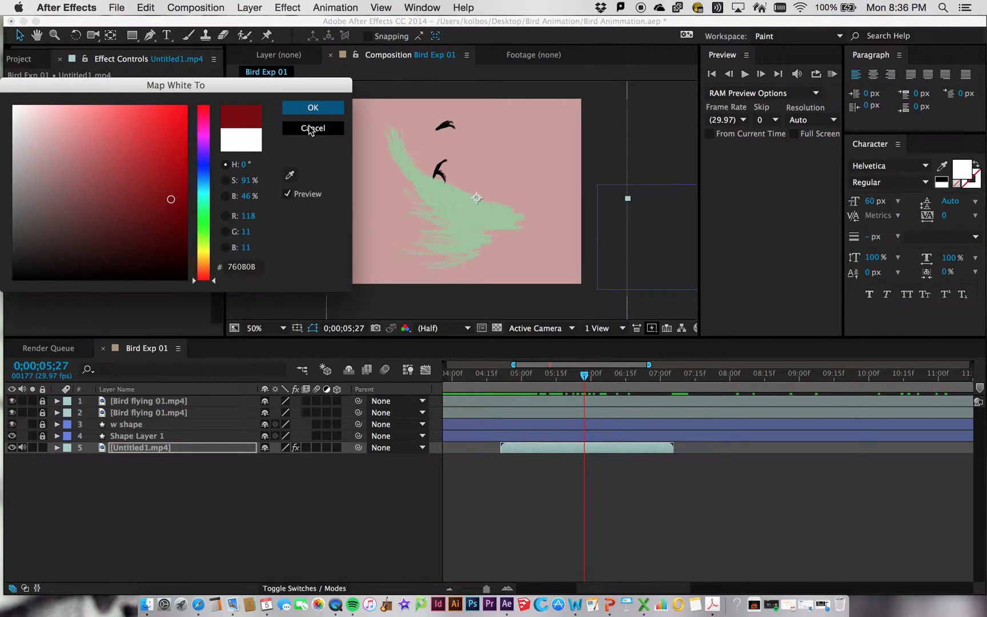
{"action": "left_click", "coordinate": [312, 128]}
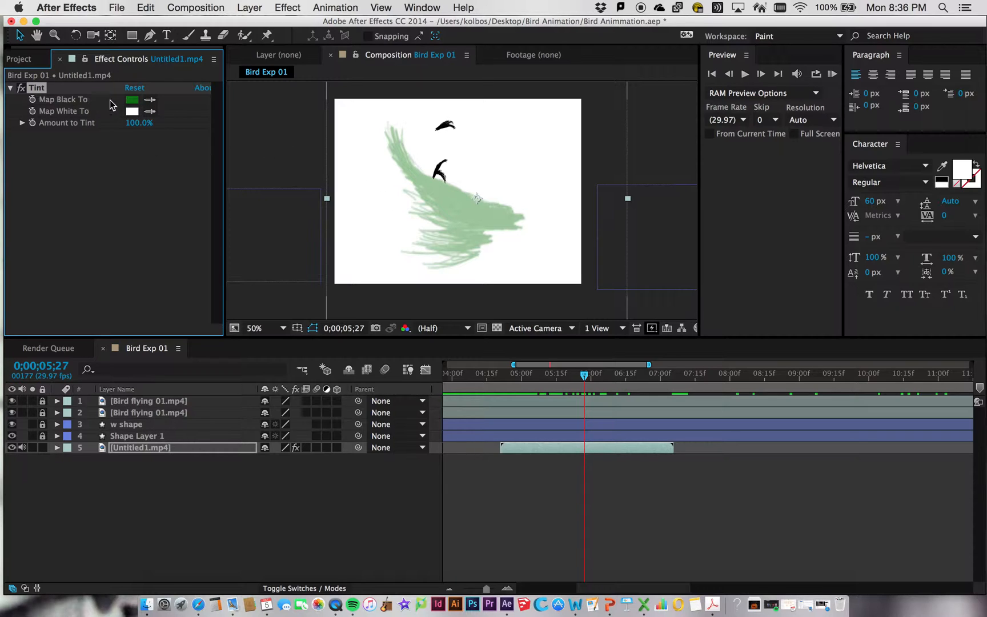
Review the green tint on the large bird, ending at 0;00;06;08, and lock the Untitled1.mp4 layer.
{"action": "left_click_drag", "start_coordinate": [584, 376], "coordinate": [549, 377]}
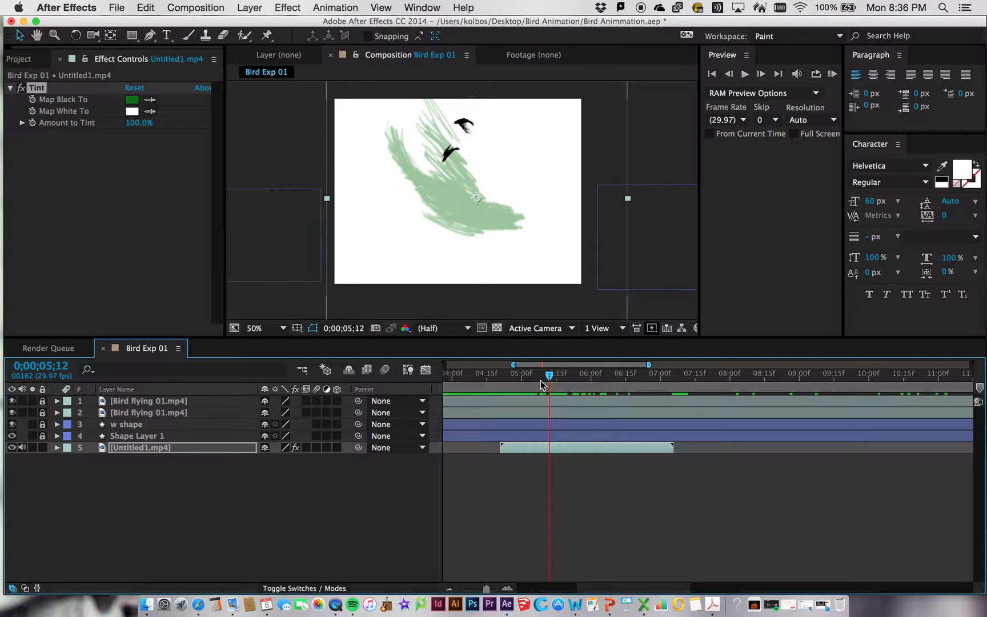
{"action": "left_click_drag", "start_coordinate": [548, 373], "coordinate": [610, 375]}
{"action": "left_click", "coordinate": [41, 447]}
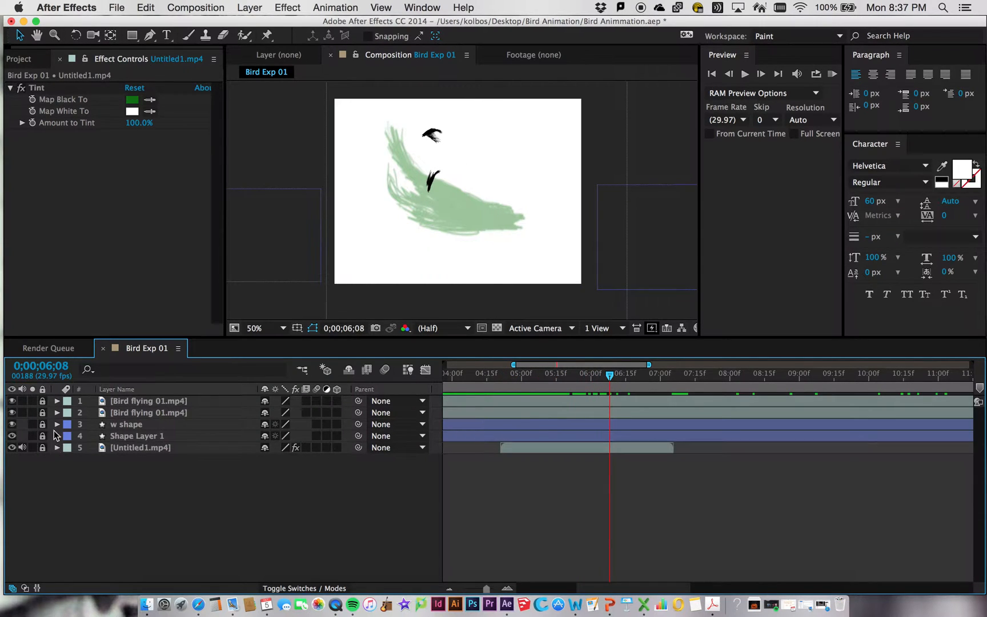
Unlock the Bird flying 01.mp4 layer in row 2 and apply the Tint color correction effect to it.
{"action": "left_click", "coordinate": [41, 413]}
{"action": "left_click", "coordinate": [170, 413]}
{"action": "left_click", "coordinate": [315, 8]}
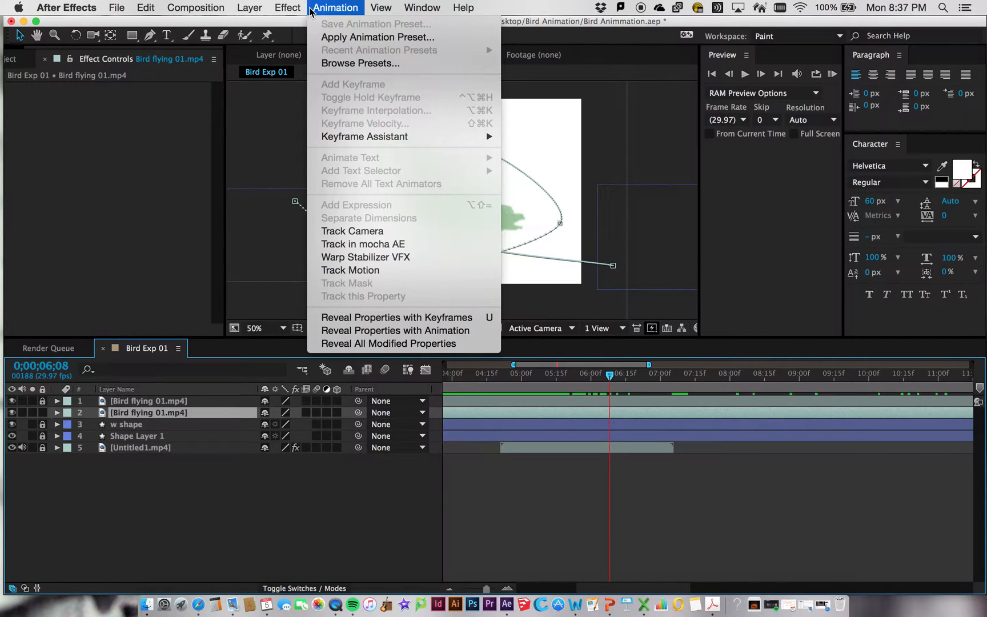
{"action": "mouse_move", "coordinate": [332, 138]}
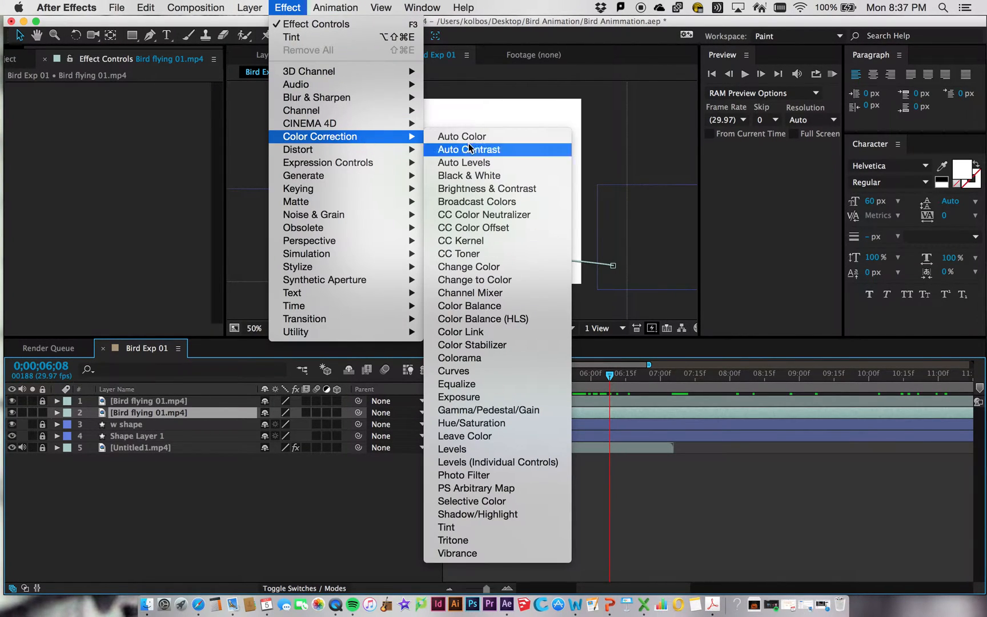
{"action": "left_click", "coordinate": [492, 527]}
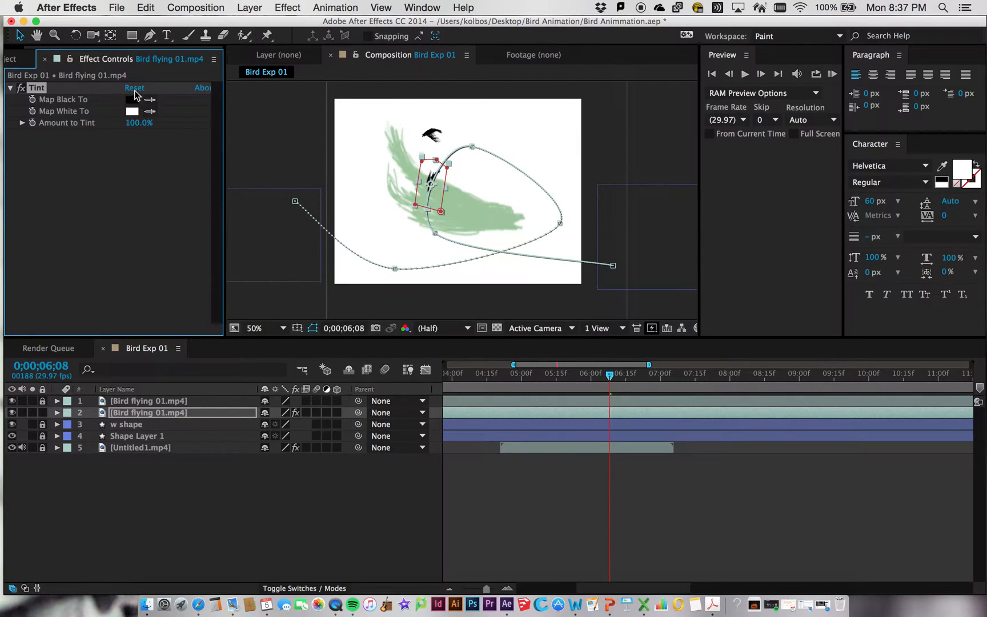
Map black to bright red in the row 2 bird layer's Tint effect, deselect the layer and scrub to the frame at 0;00;06;04.
{"action": "left_click", "coordinate": [132, 100]}
{"action": "left_click_drag", "start_coordinate": [158, 161], "coordinate": [188, 116]}
{"action": "left_click", "coordinate": [313, 109]}
{"action": "left_click", "coordinate": [240, 459]}
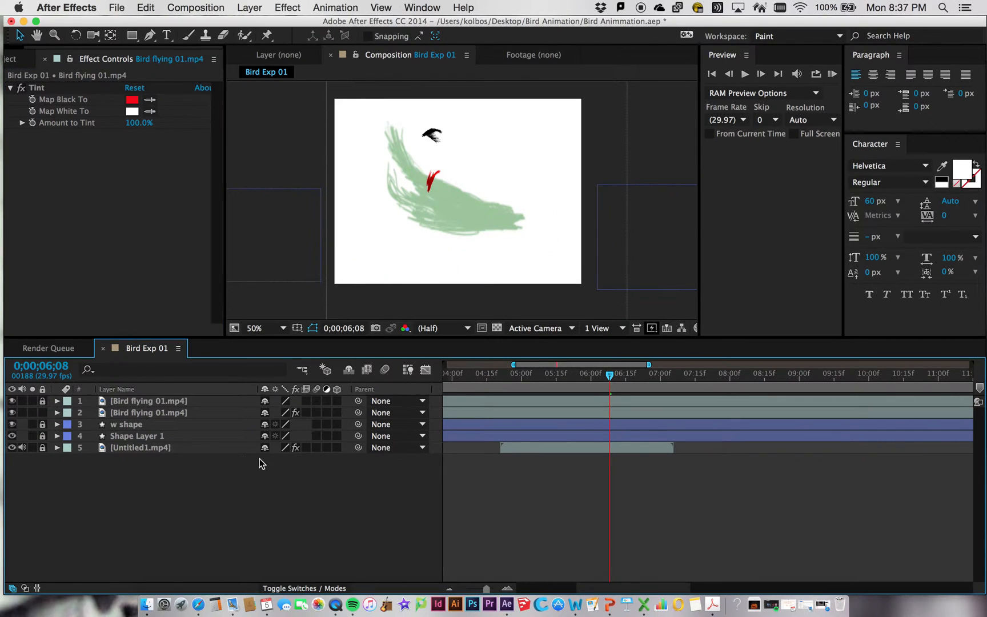
{"action": "left_click_drag", "start_coordinate": [610, 375], "coordinate": [875, 384]}
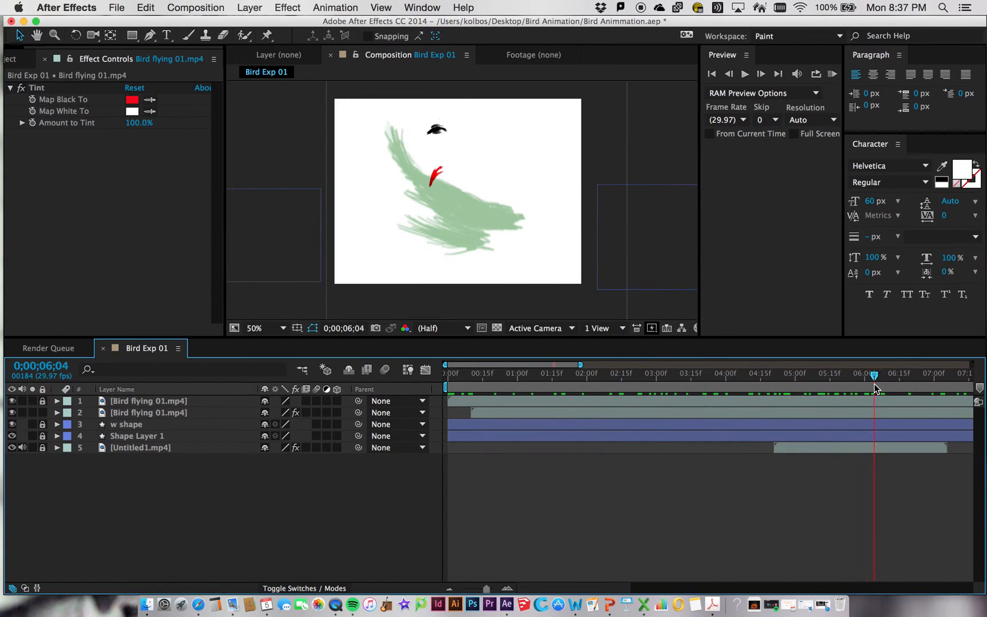